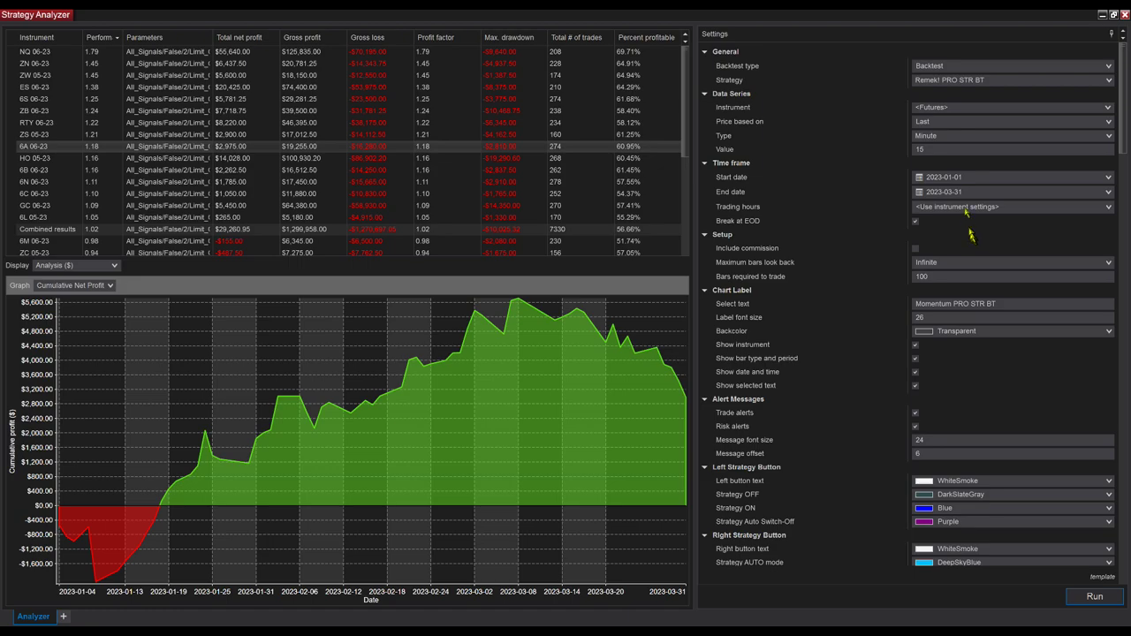
Step: Check the start date, Profit target (ATR) 1.5 and Trailing stop (ATR) 2 settings
click(963, 181)
scroll(976, 353, down, 5)
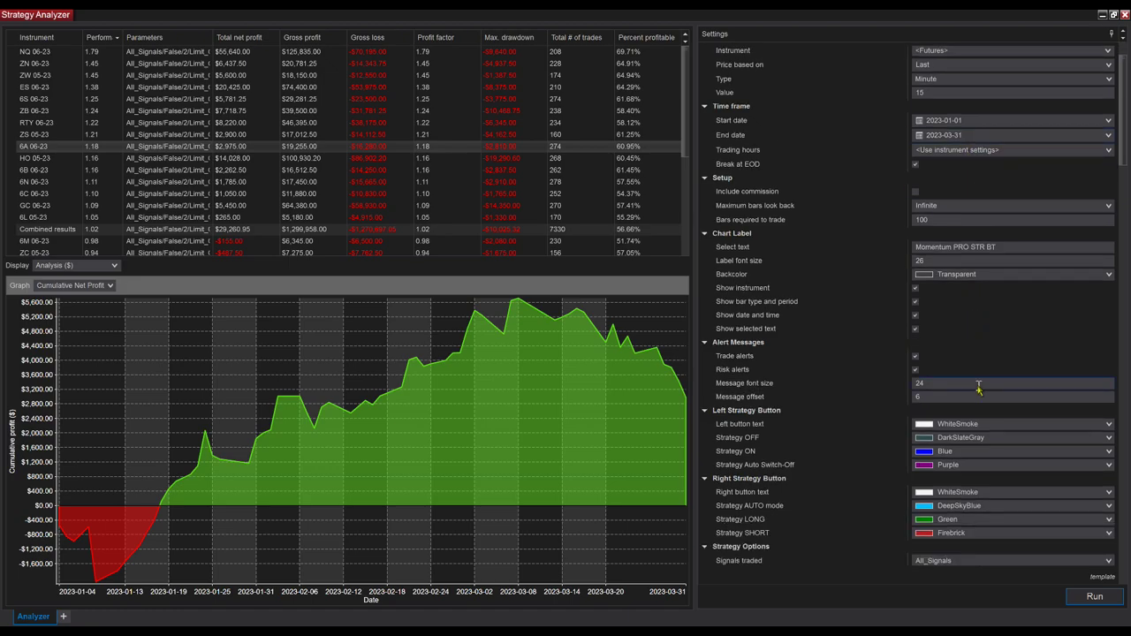
scroll(970, 325, down, 5)
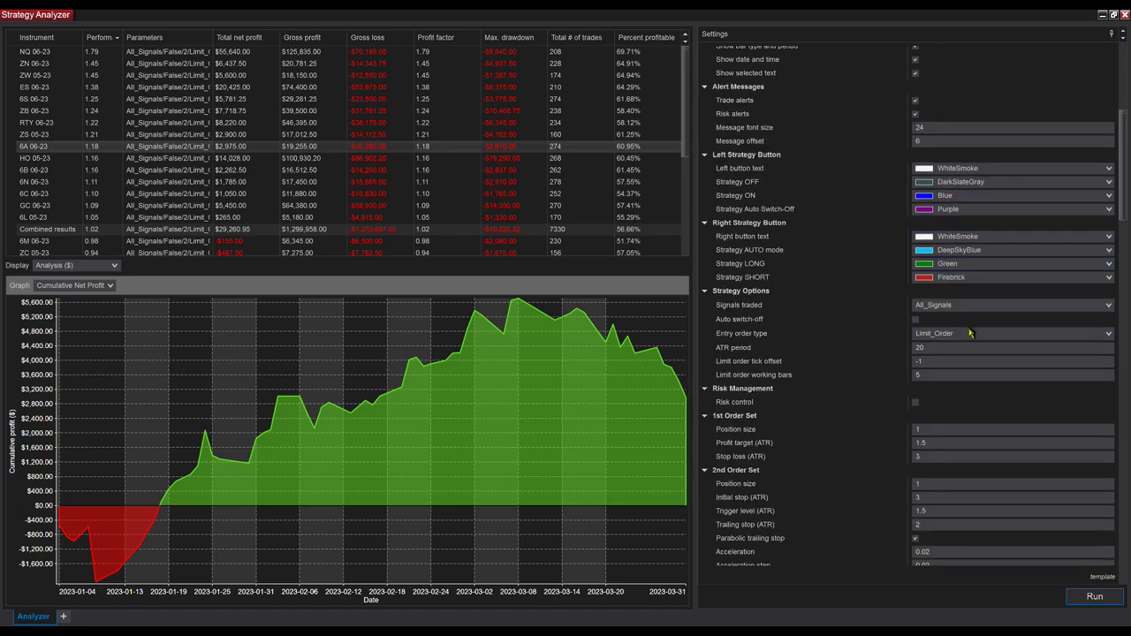
scroll(962, 309, down, 2)
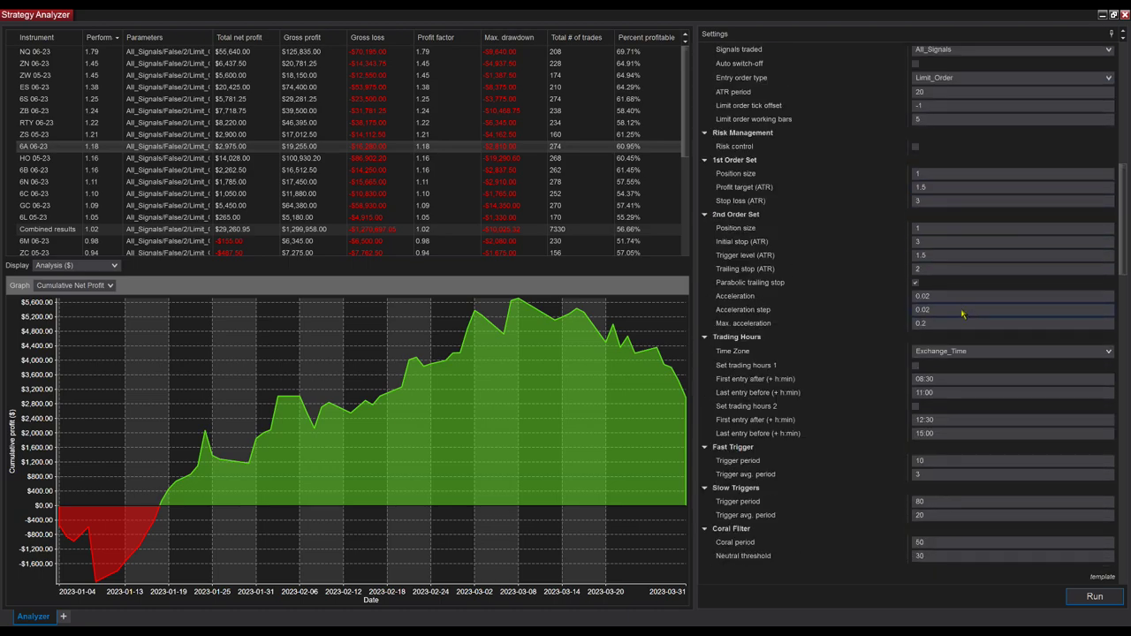
scroll(963, 311, down, 3)
scroll(963, 312, up, 4)
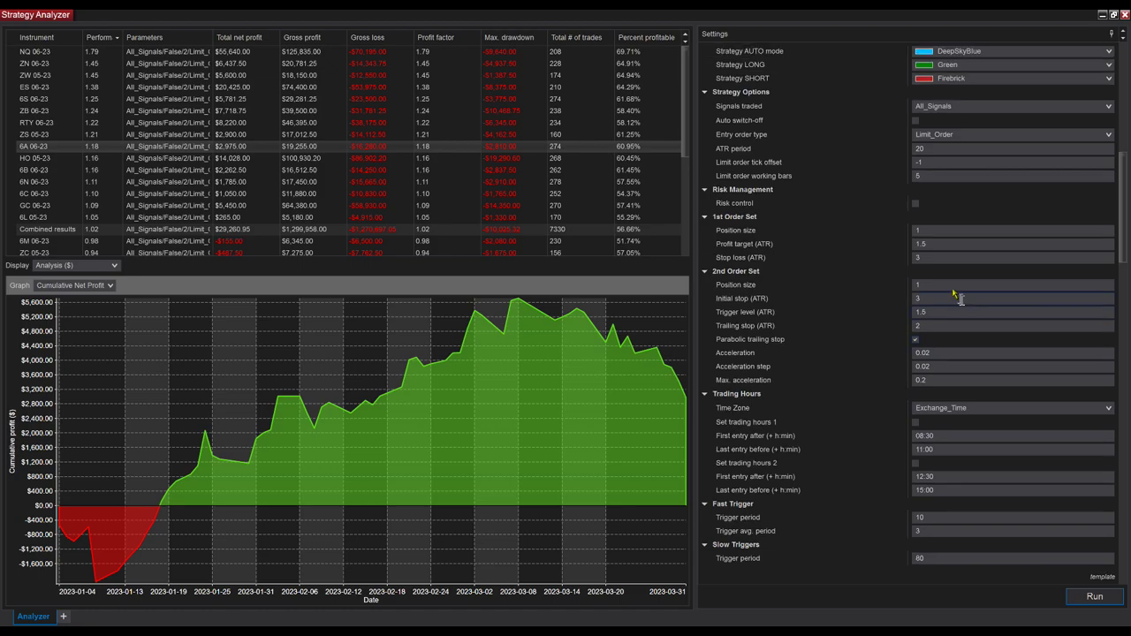
click(932, 244)
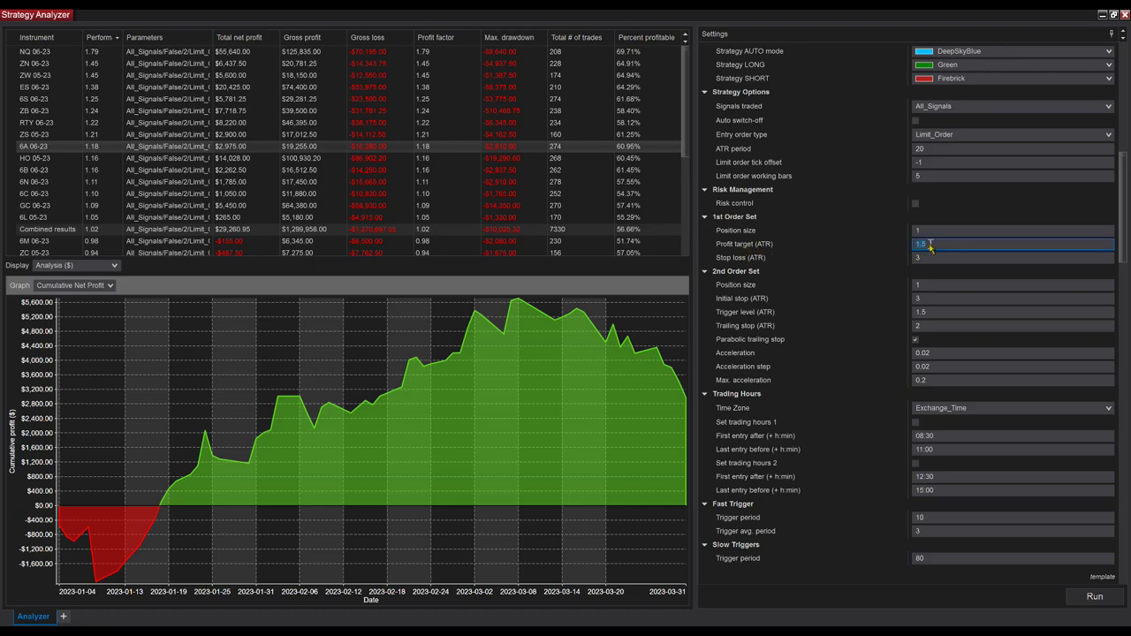
click(927, 325)
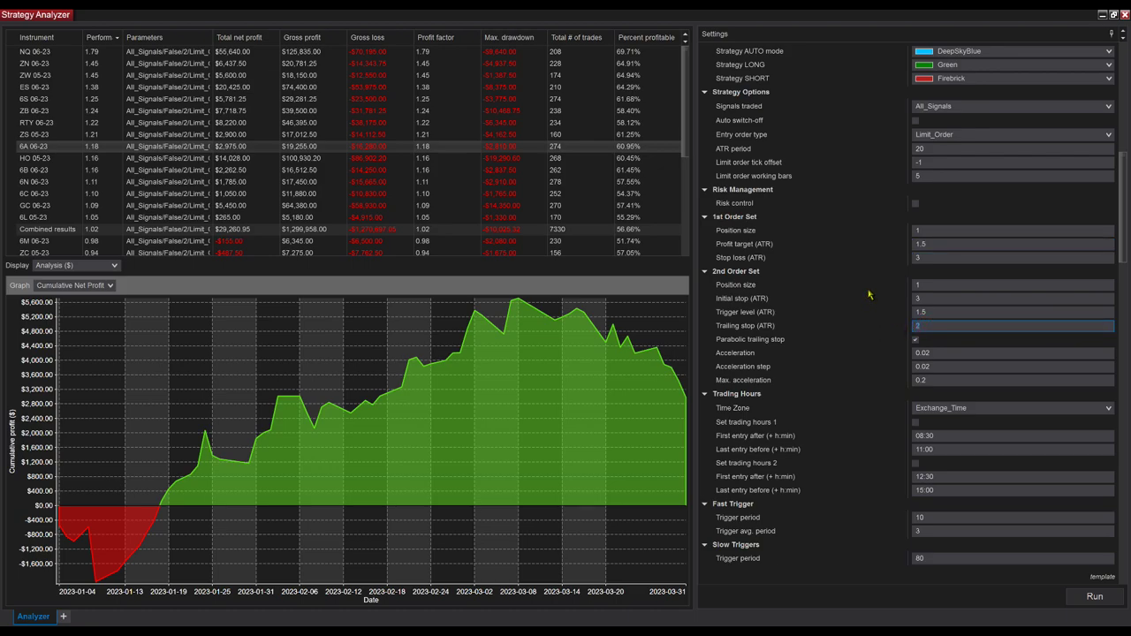
click(922, 329)
Step: Confirm Max. number signals is 5 and rerun the backtest unchanged
scroll(873, 353, down, 5)
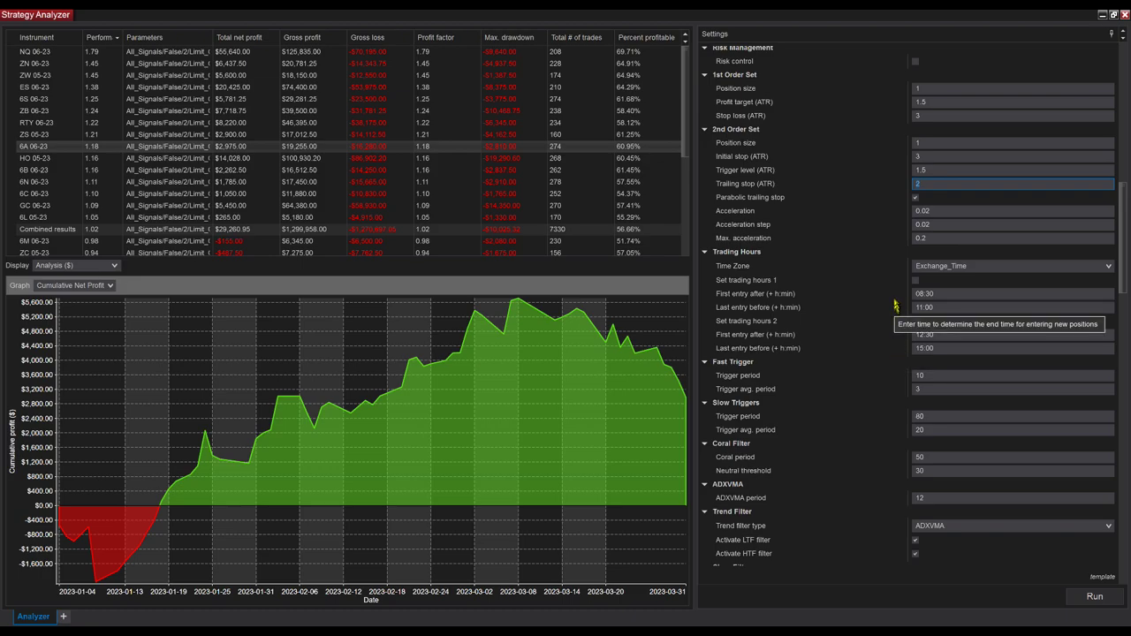
scroll(889, 356, down, 3)
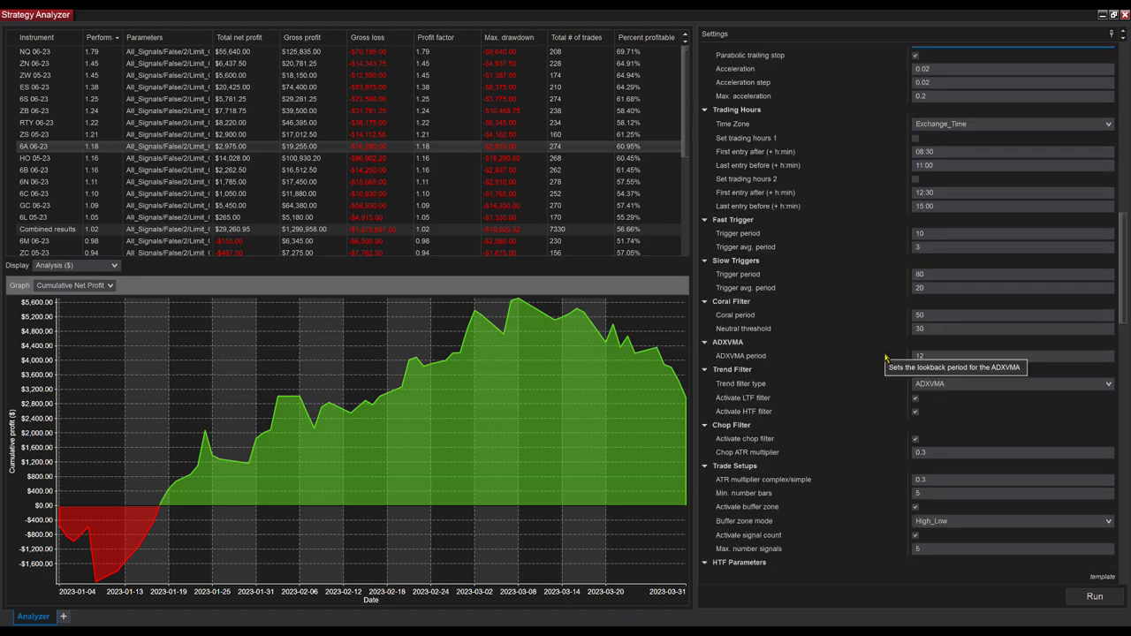
scroll(886, 358, down, 6)
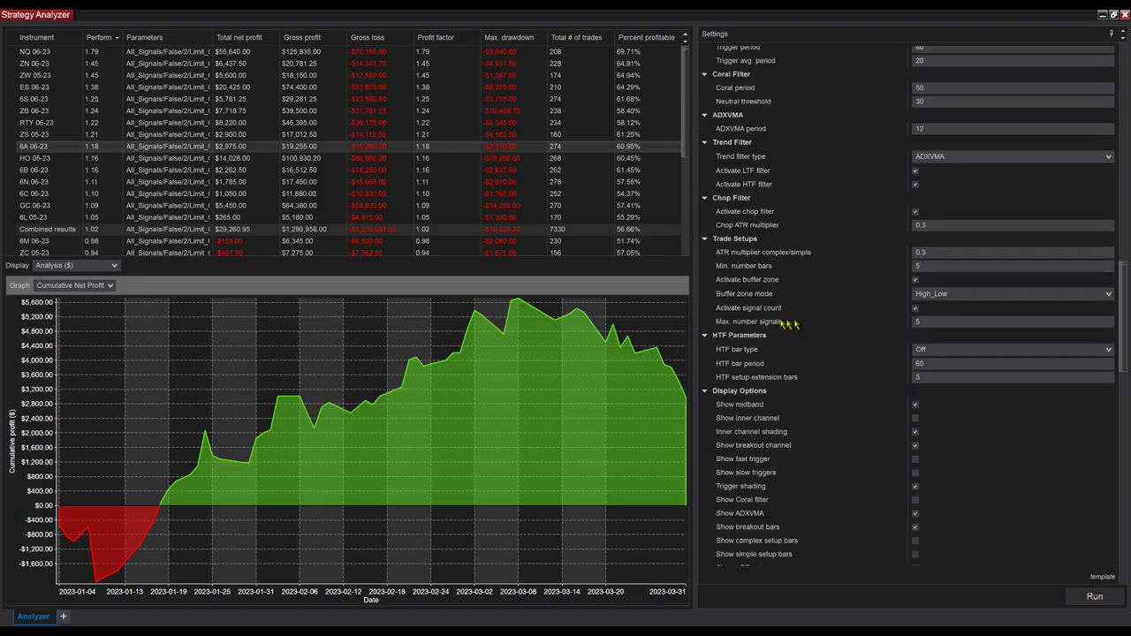
click(923, 324)
scroll(879, 359, down, 3)
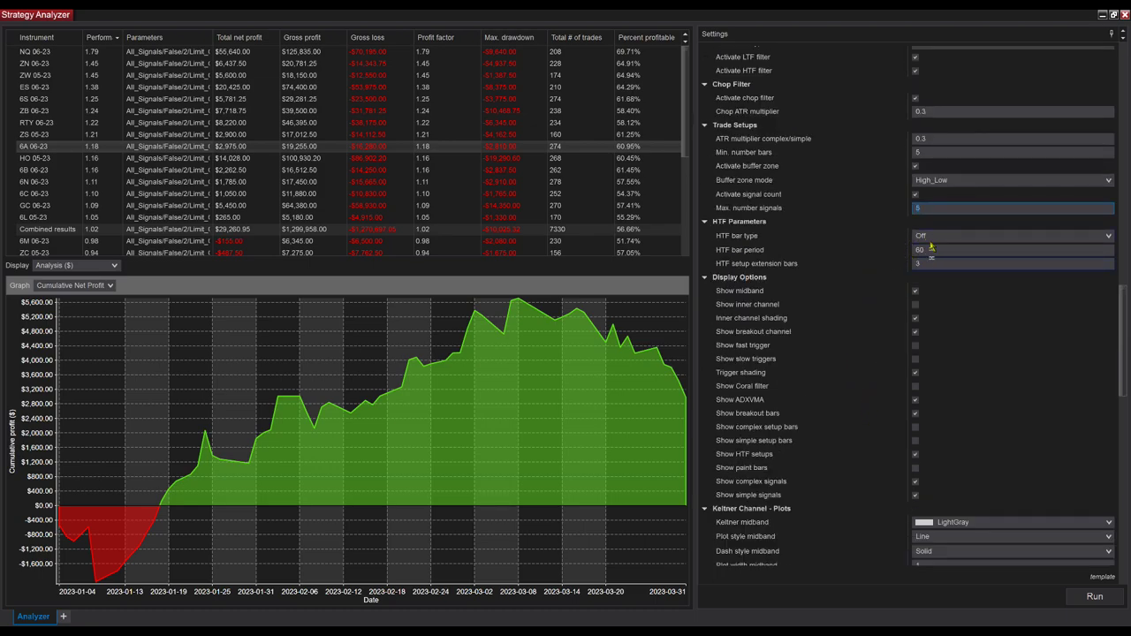
scroll(961, 368, down, 12)
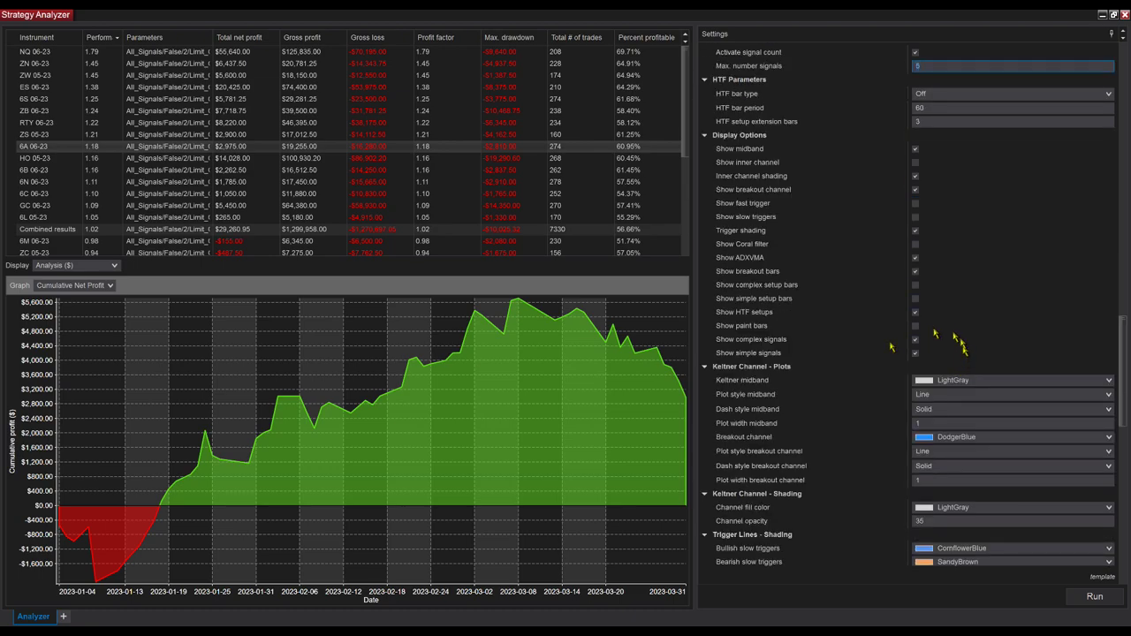
scroll(870, 375, down, 10)
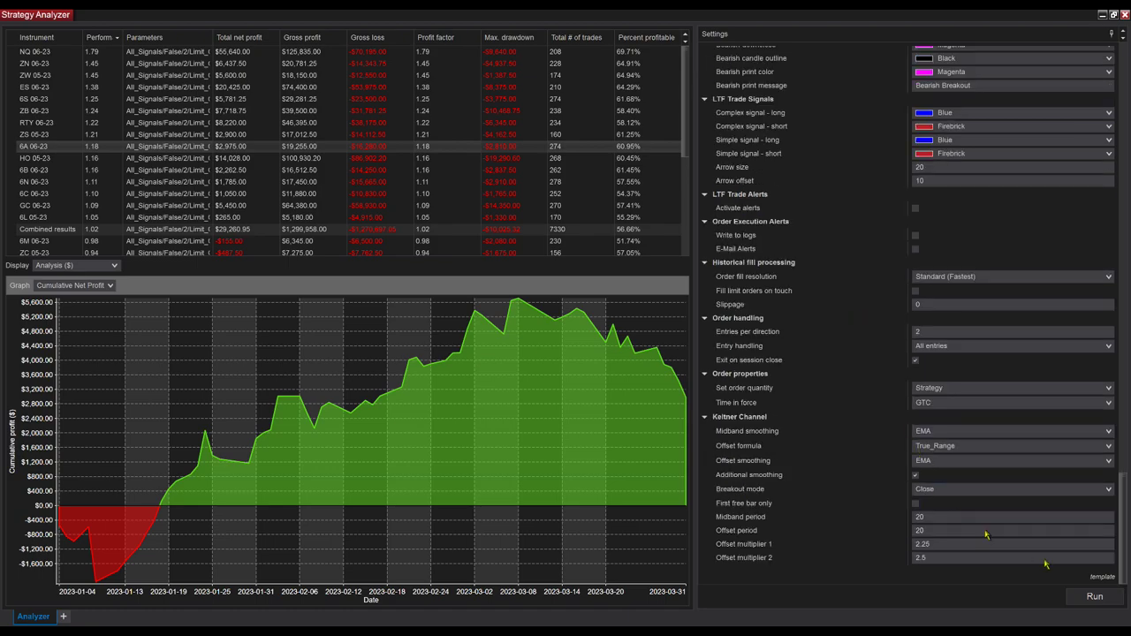
click(1090, 596)
Step: Sort the results by Performance descending so NQ 06-23 leads at 1.79
click(111, 39)
click(109, 39)
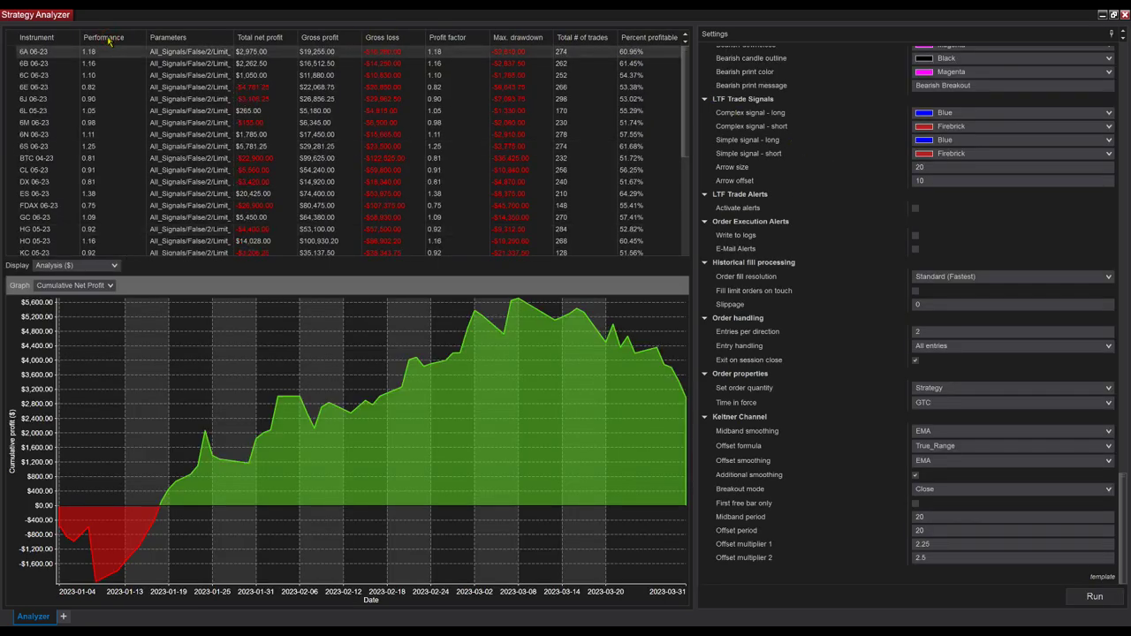
click(110, 39)
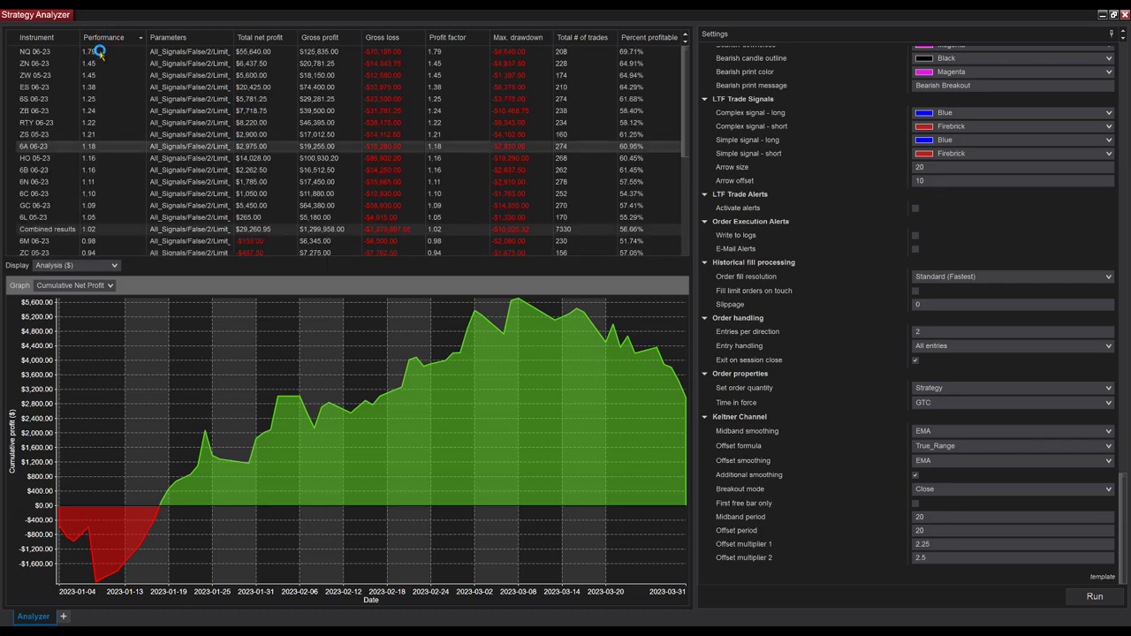
Step: Graph NQ 06-23's cumulative net profit and check the bar period value of 15
click(46, 54)
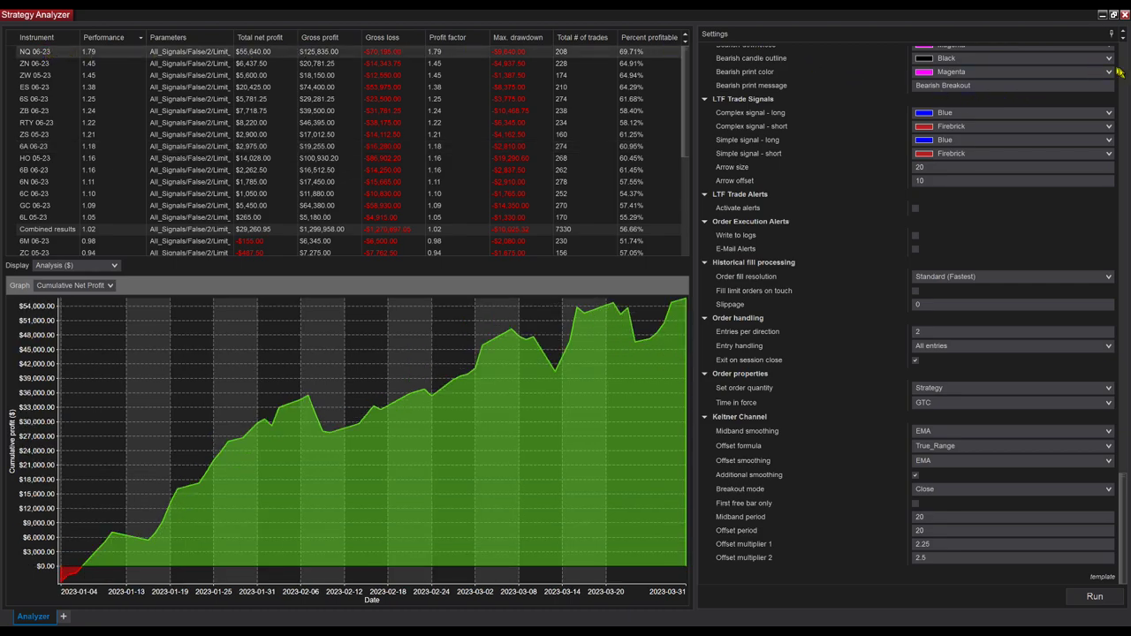
scroll(1122, 57, up, 15)
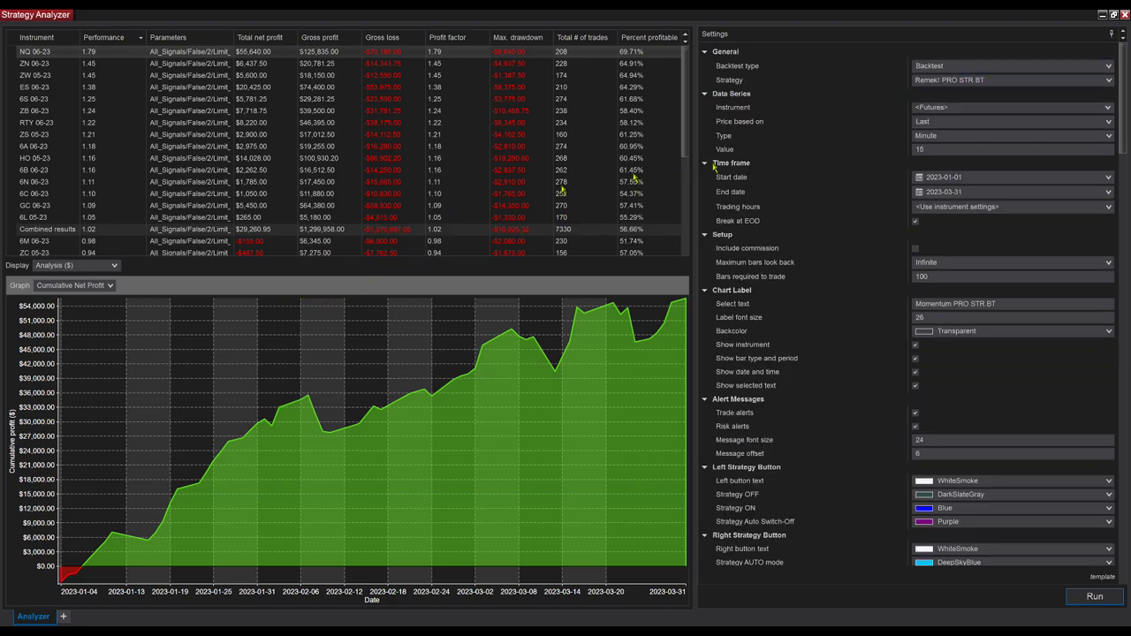
click(927, 150)
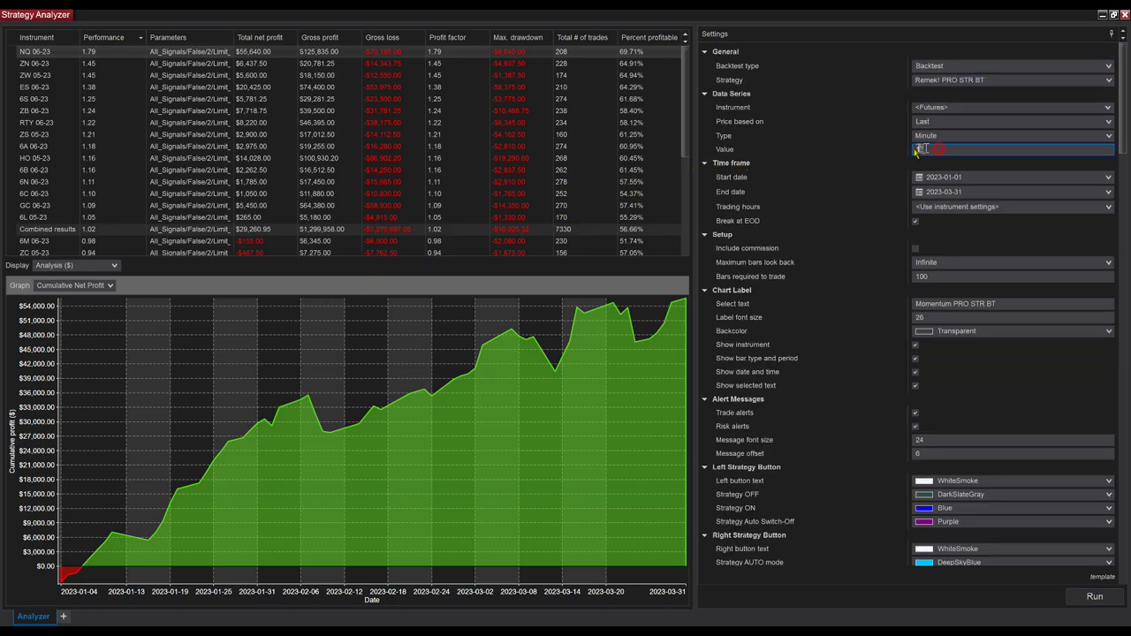
Step: Compare the ZN 06-23, ZW 05-23, ES 06-23 and 6S 06-23 curves, finishing on ZB 06-23
click(48, 75)
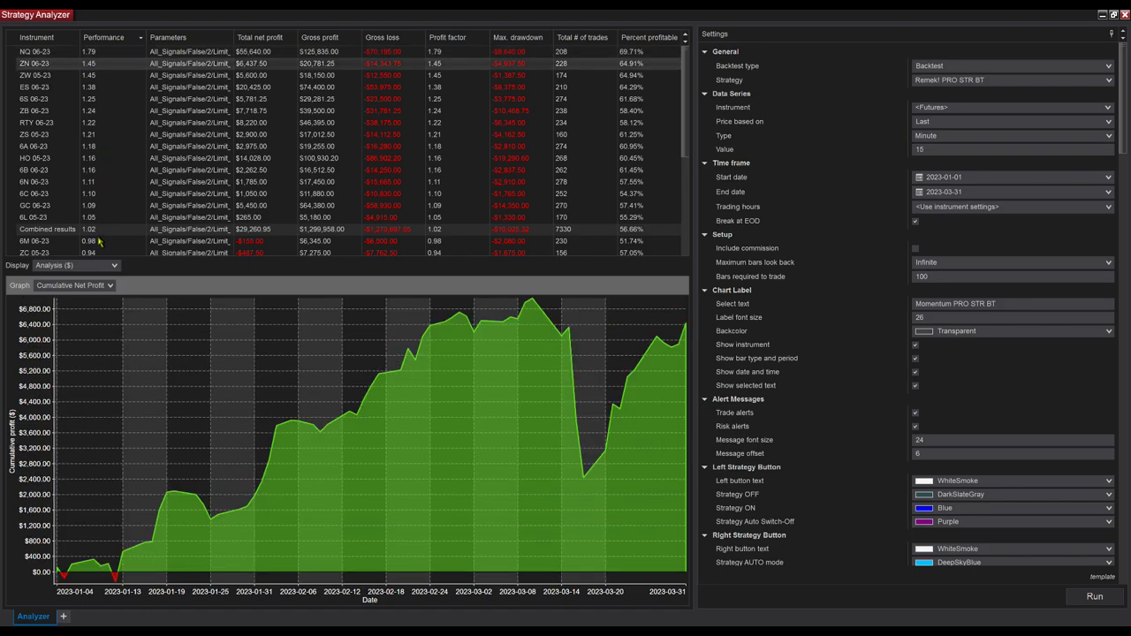
click(69, 64)
click(44, 76)
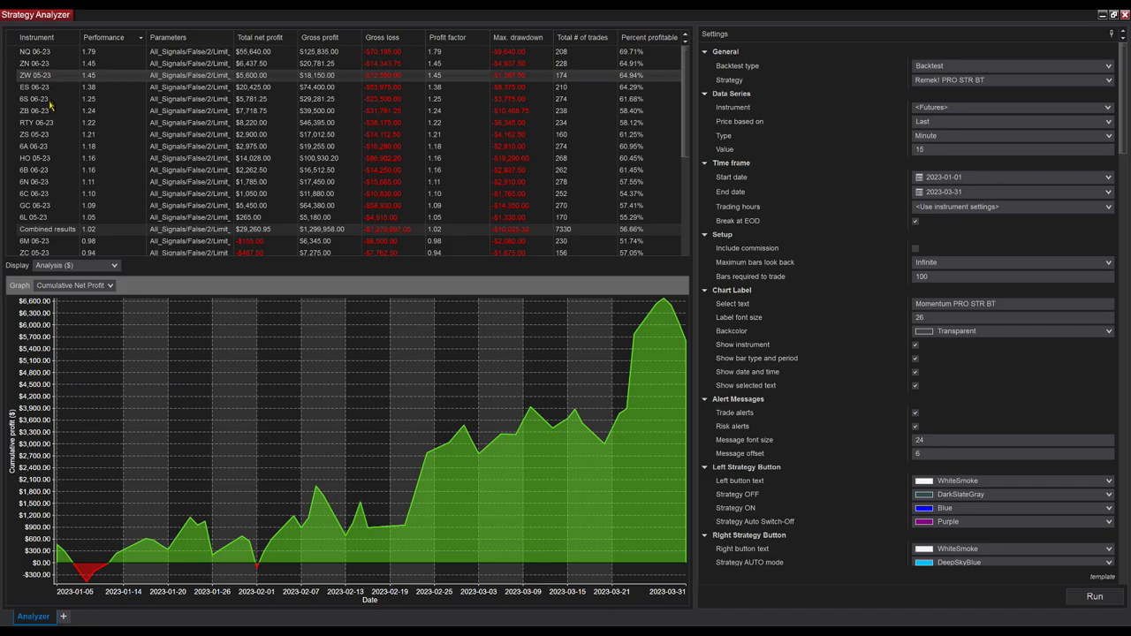
click(47, 89)
click(47, 88)
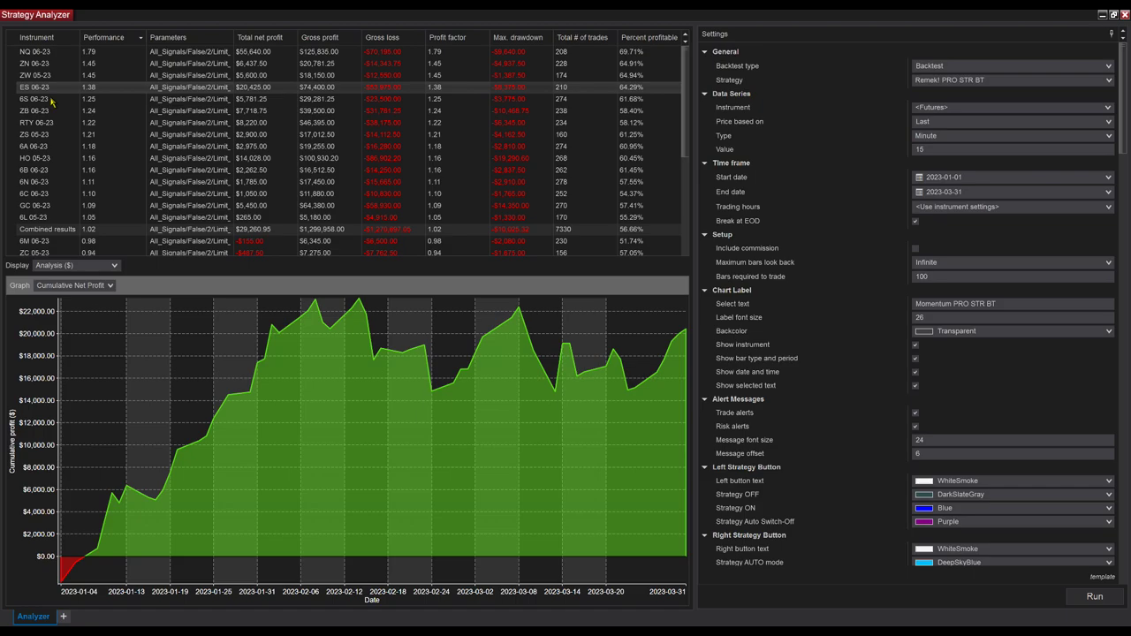
click(51, 100)
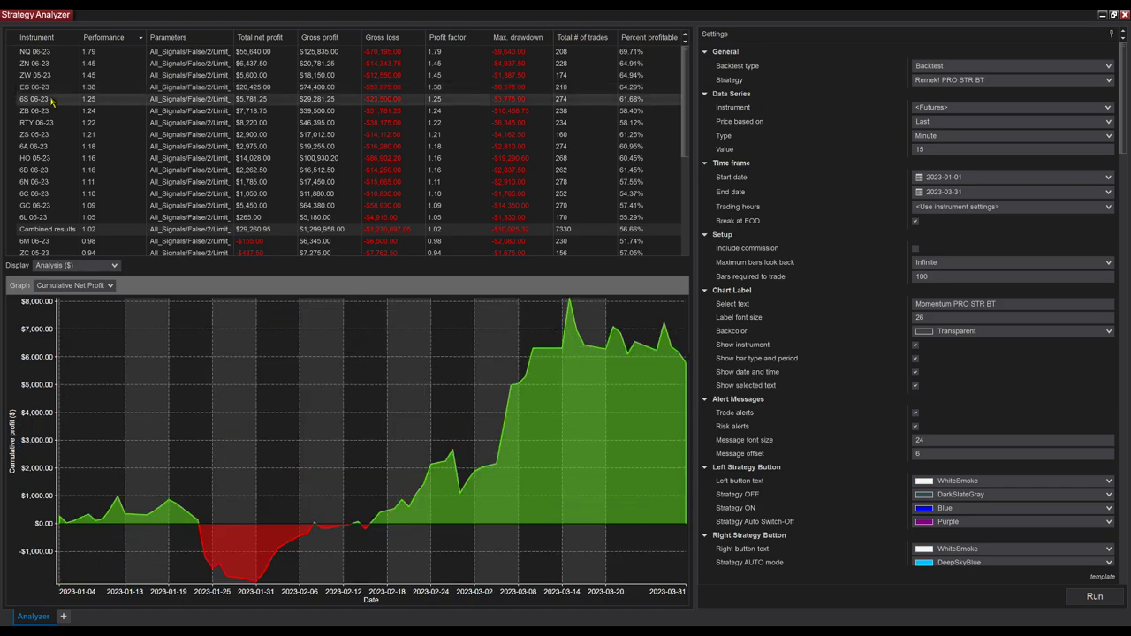
click(42, 109)
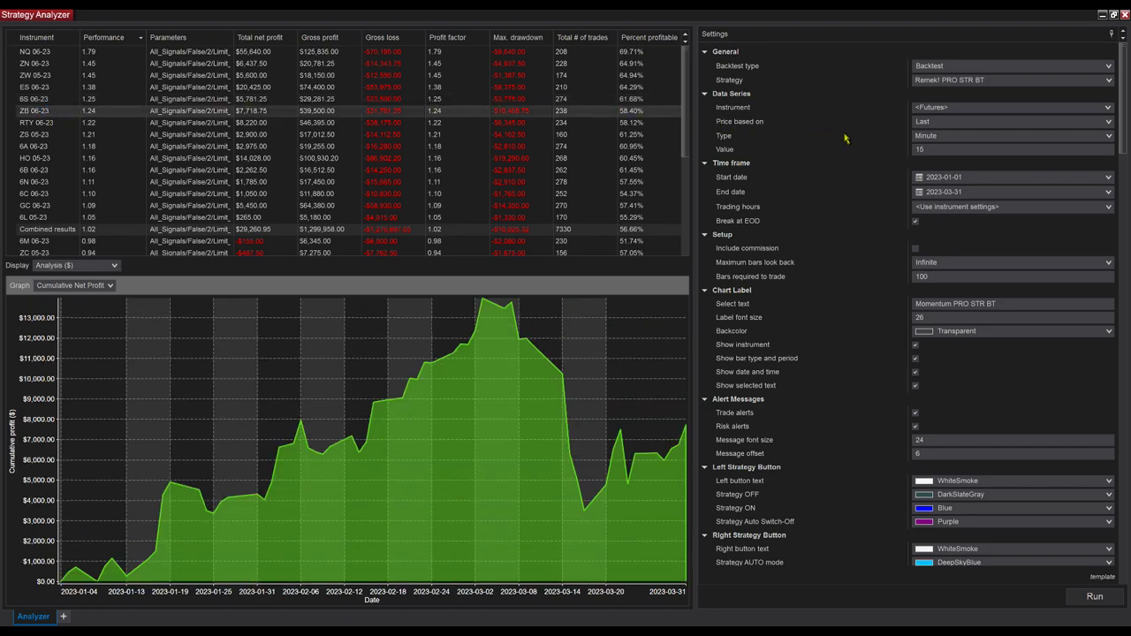
click(1107, 68)
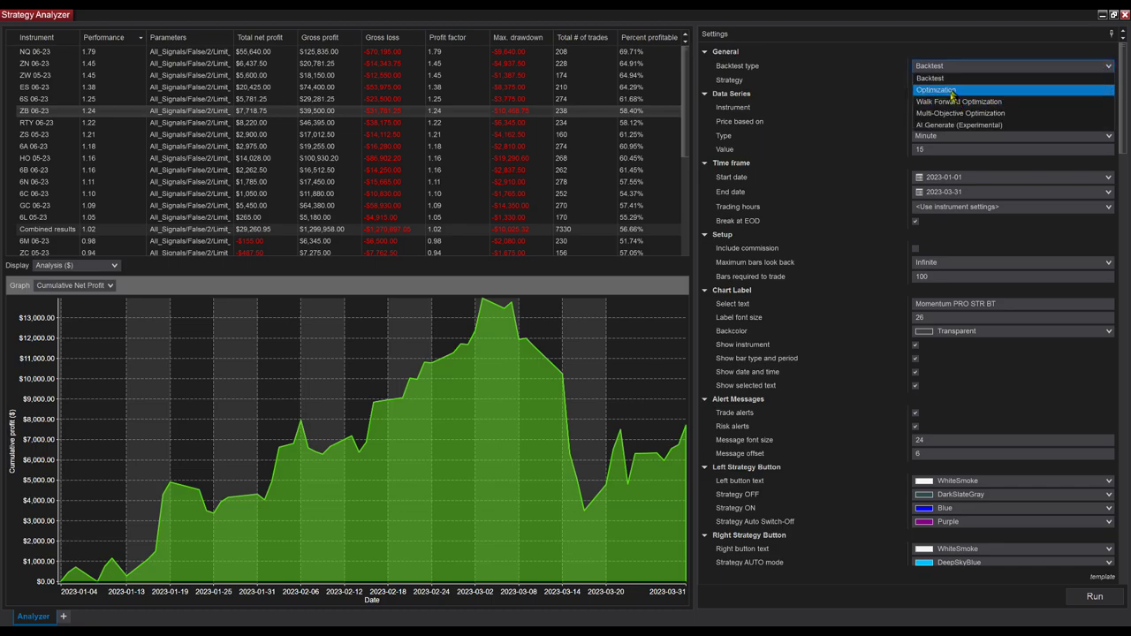
click(893, 105)
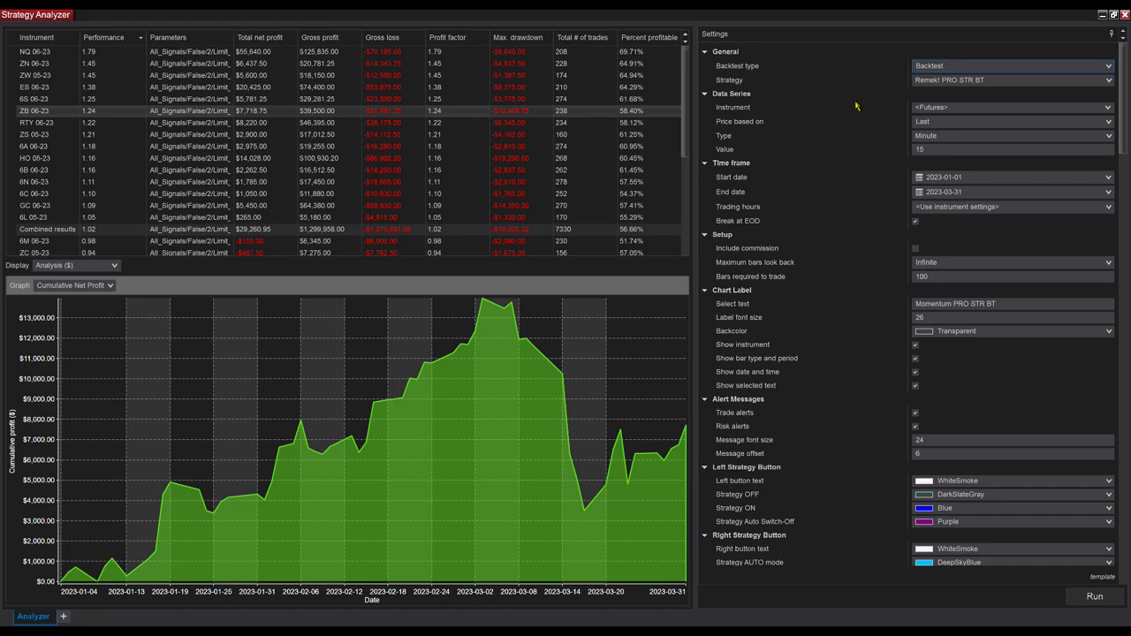
scroll(855, 105, down, 3)
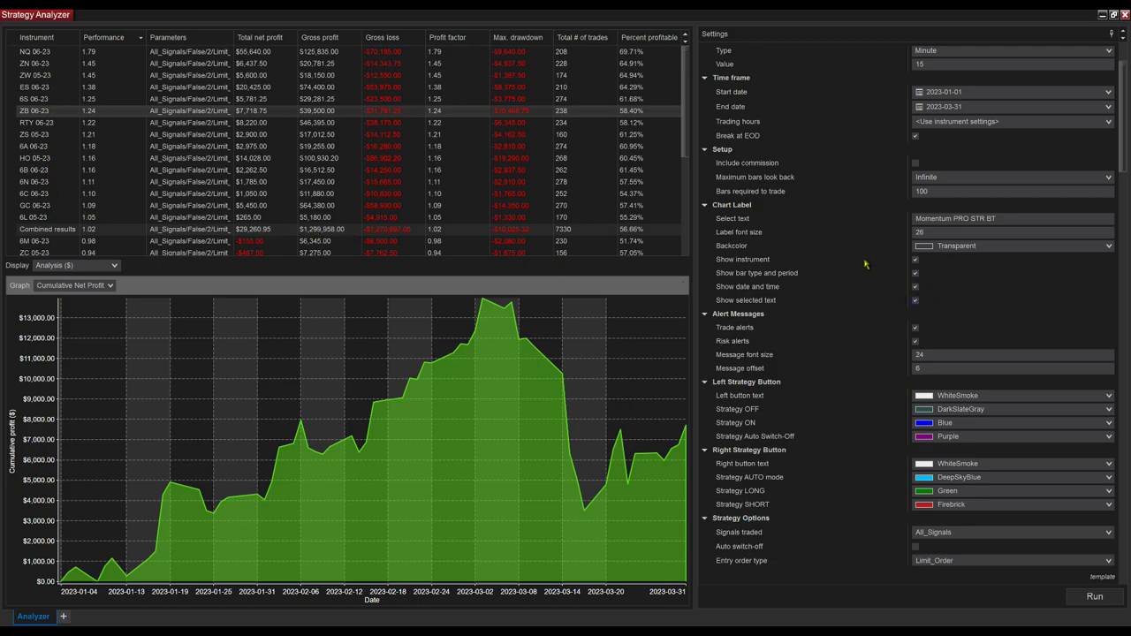
scroll(864, 264, down, 3)
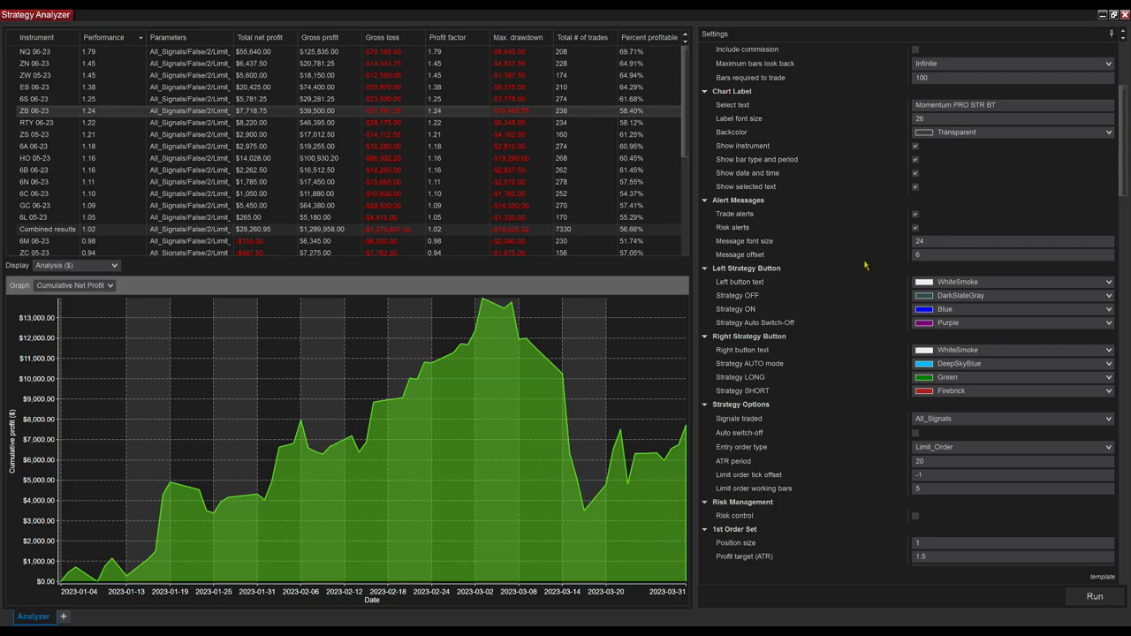
scroll(868, 227, up, 7)
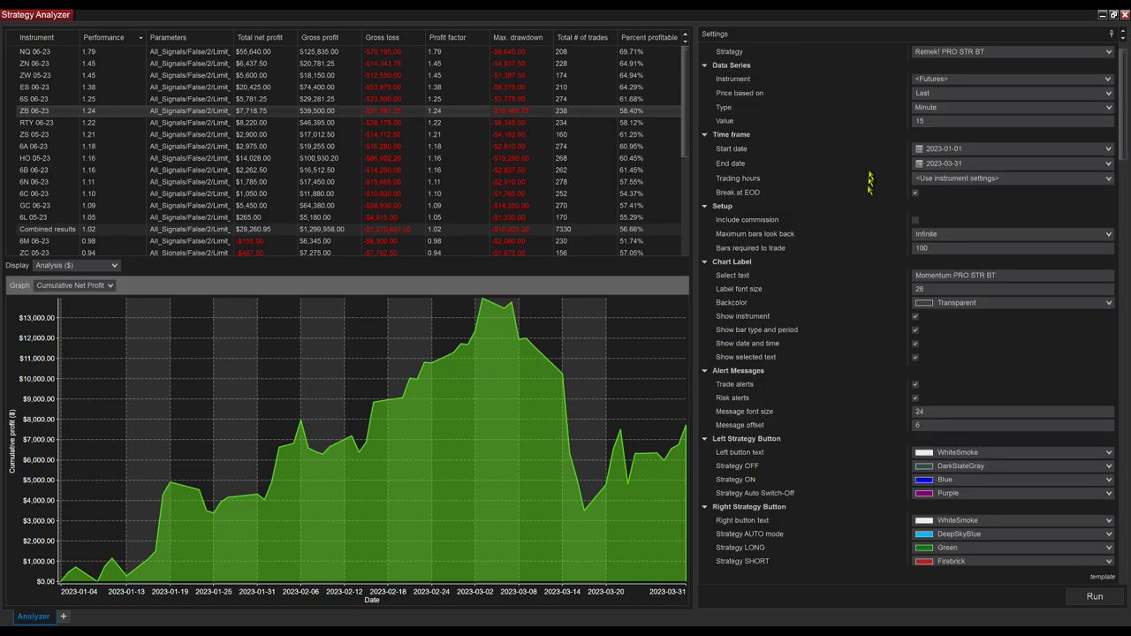
scroll(870, 179, down, 6)
scroll(869, 179, down, 9)
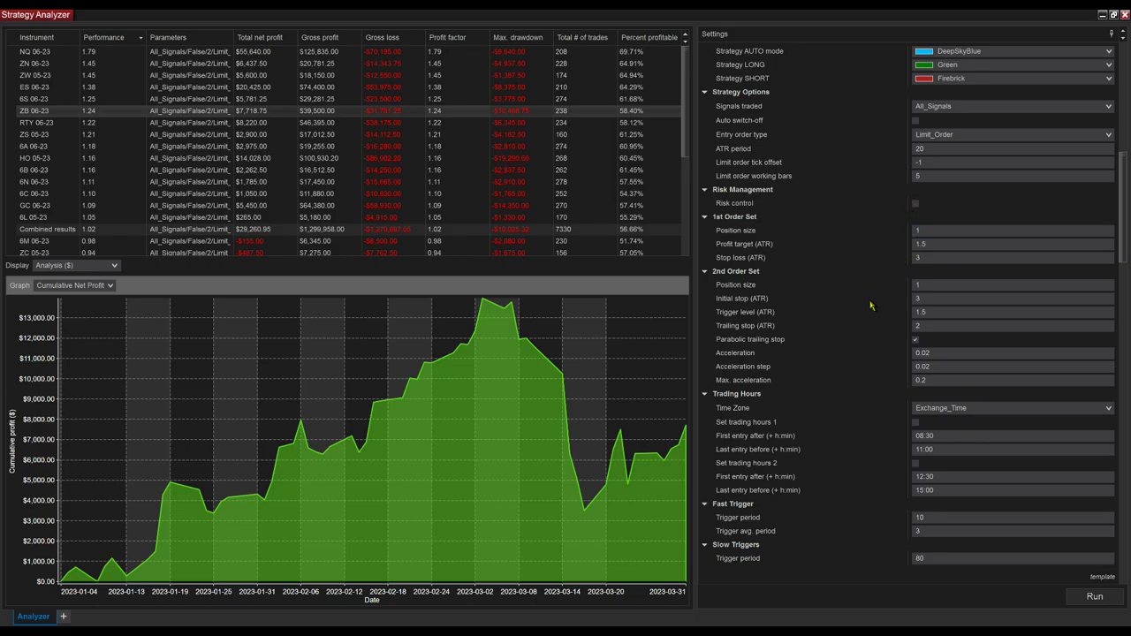
scroll(873, 303, down, 3)
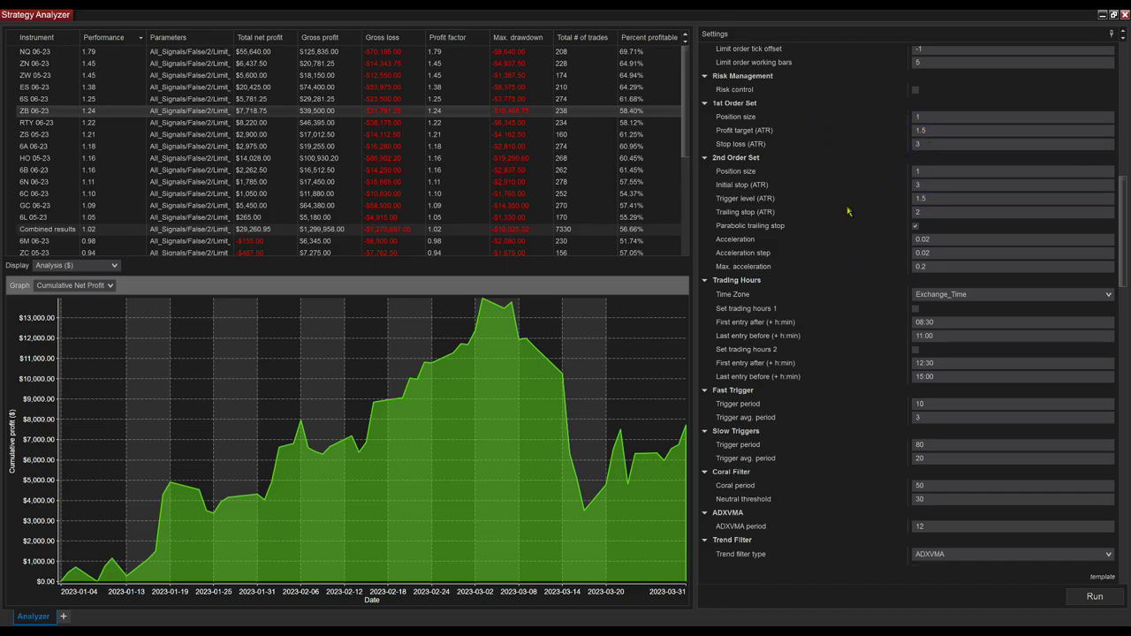
scroll(848, 212, down, 2)
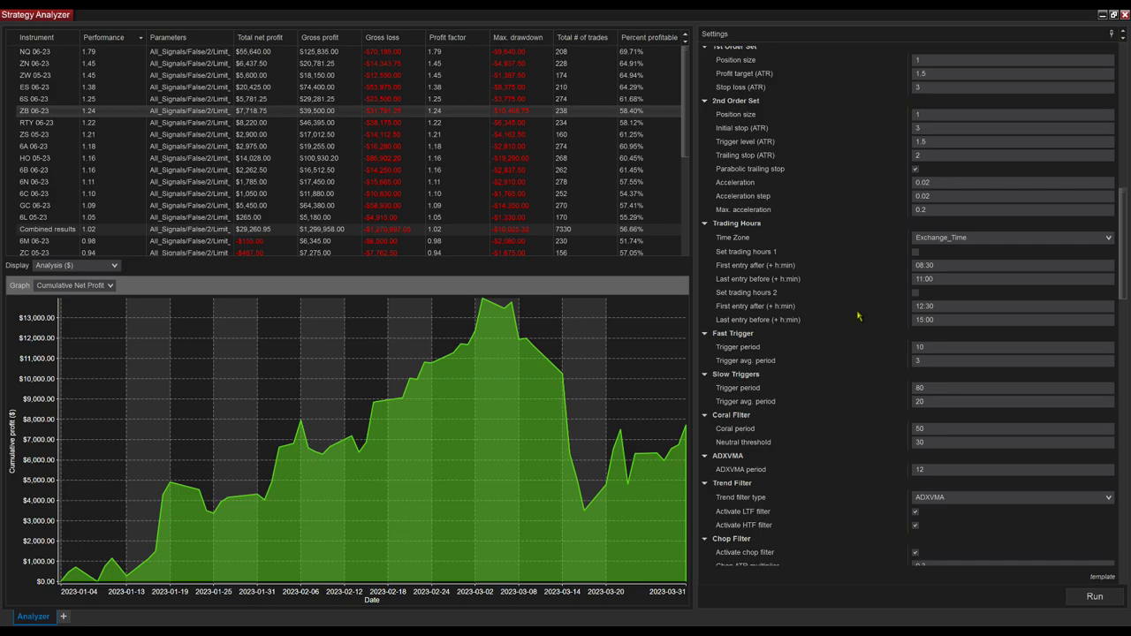
scroll(857, 316, down, 1)
scroll(857, 309, up, 8)
scroll(857, 304, up, 2)
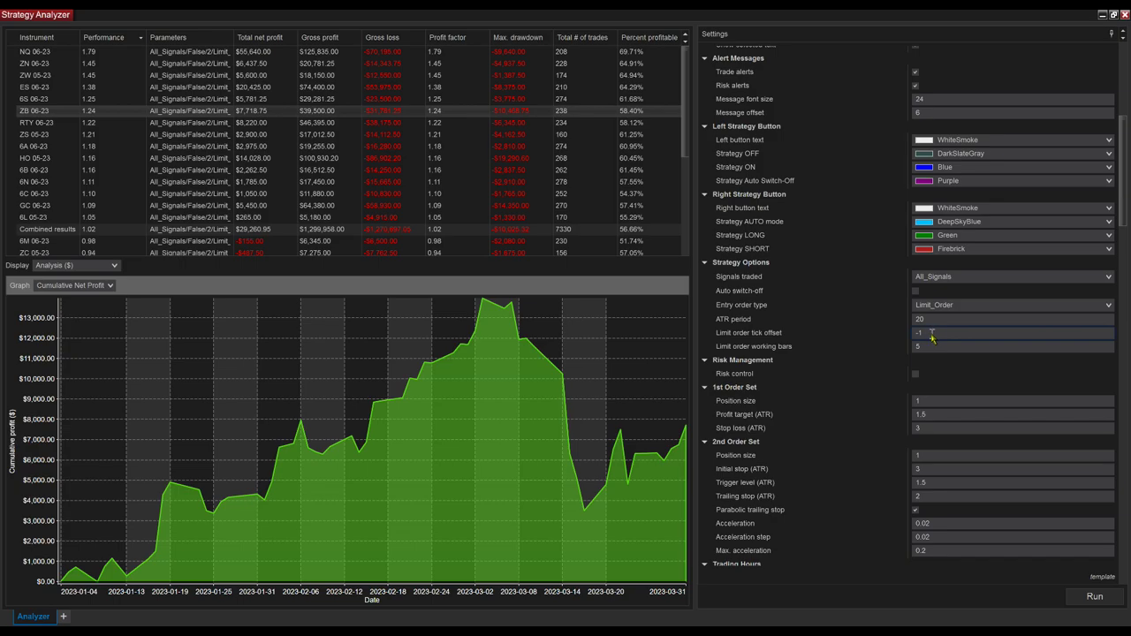
Step: Review the Limit order tick offset, then graph NQ 06-23's curve rising to about $55,640
click(926, 335)
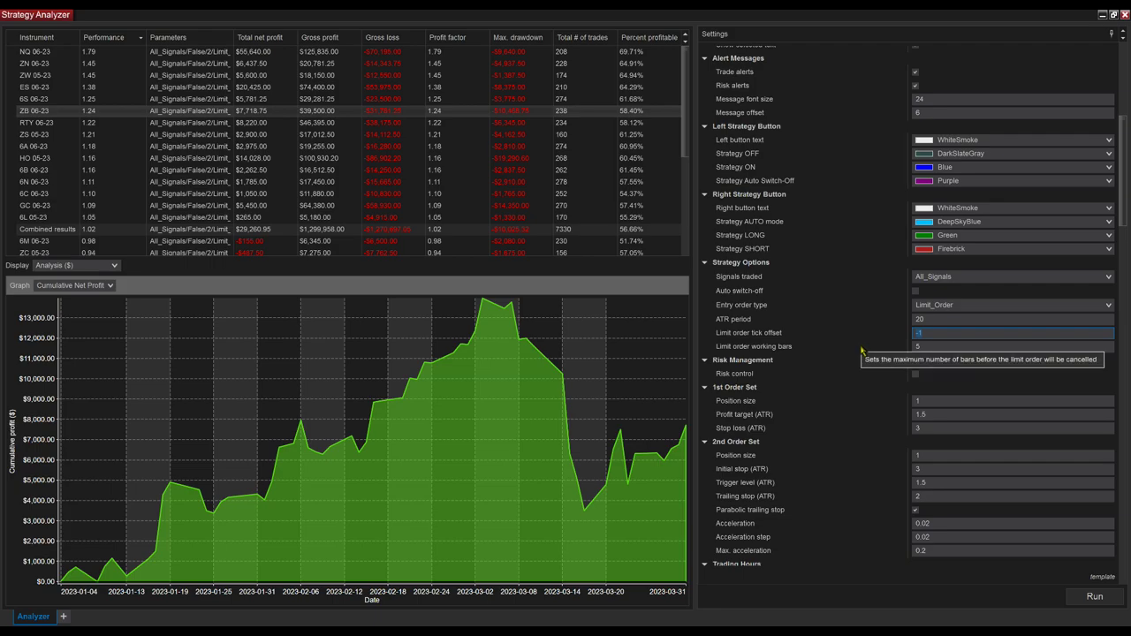
scroll(855, 331, down, 3)
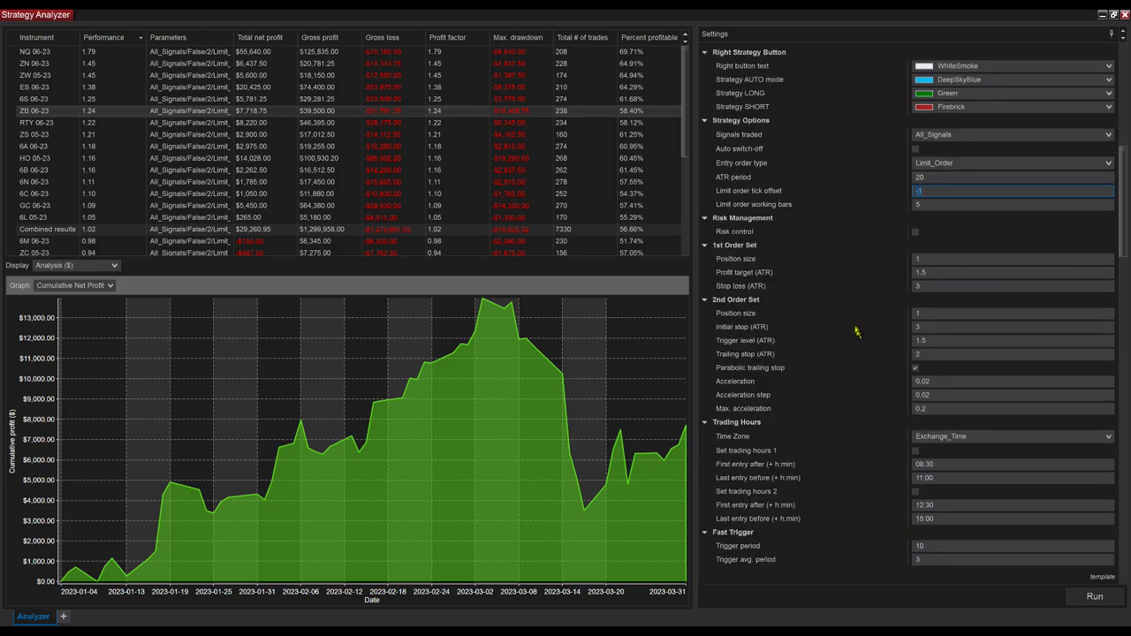
scroll(855, 328, down, 6)
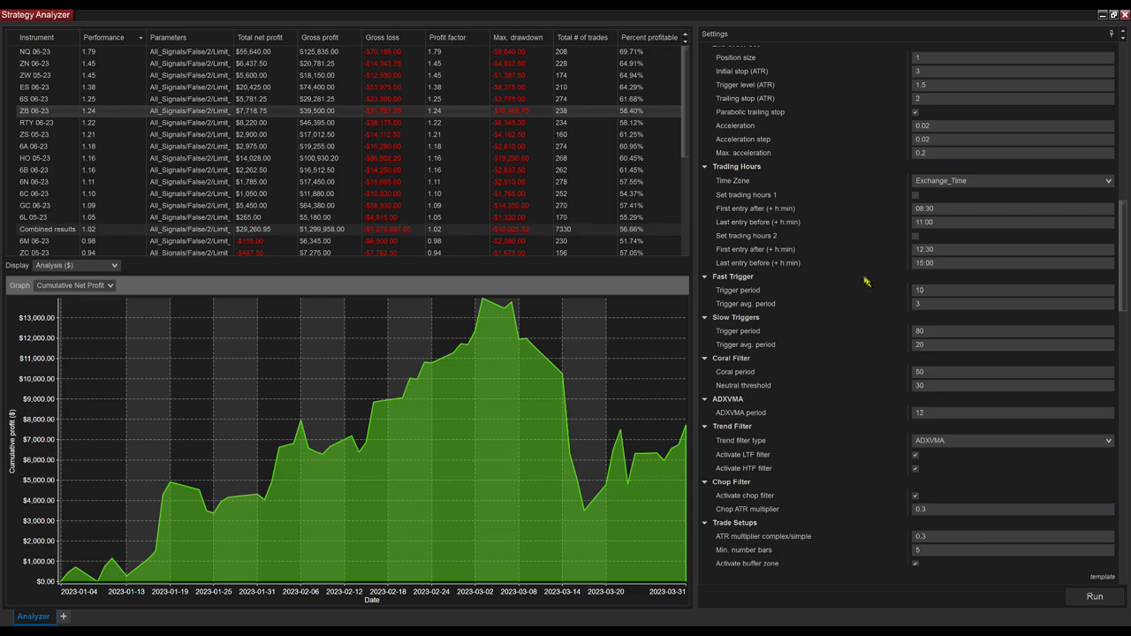
scroll(867, 284, down, 4)
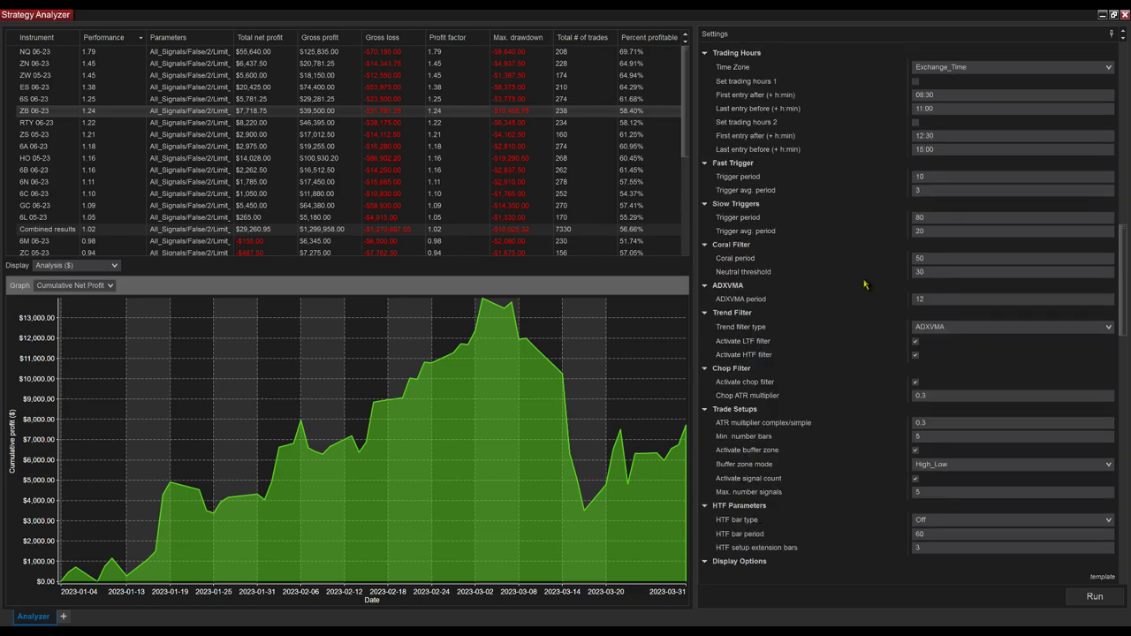
scroll(862, 280, down, 3)
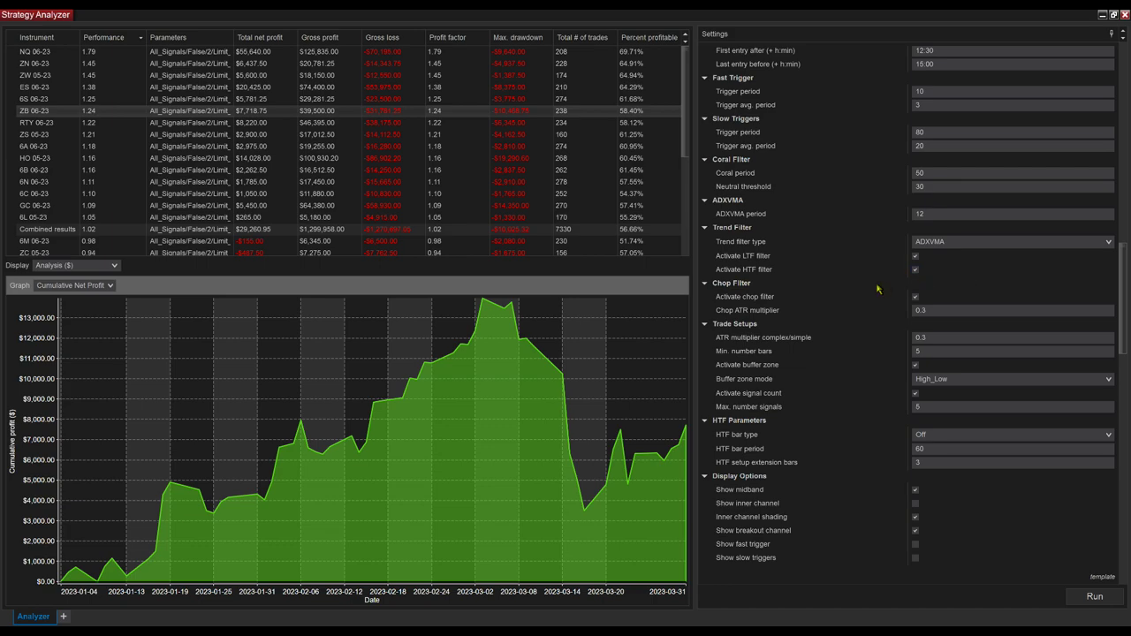
scroll(877, 289, down, 5)
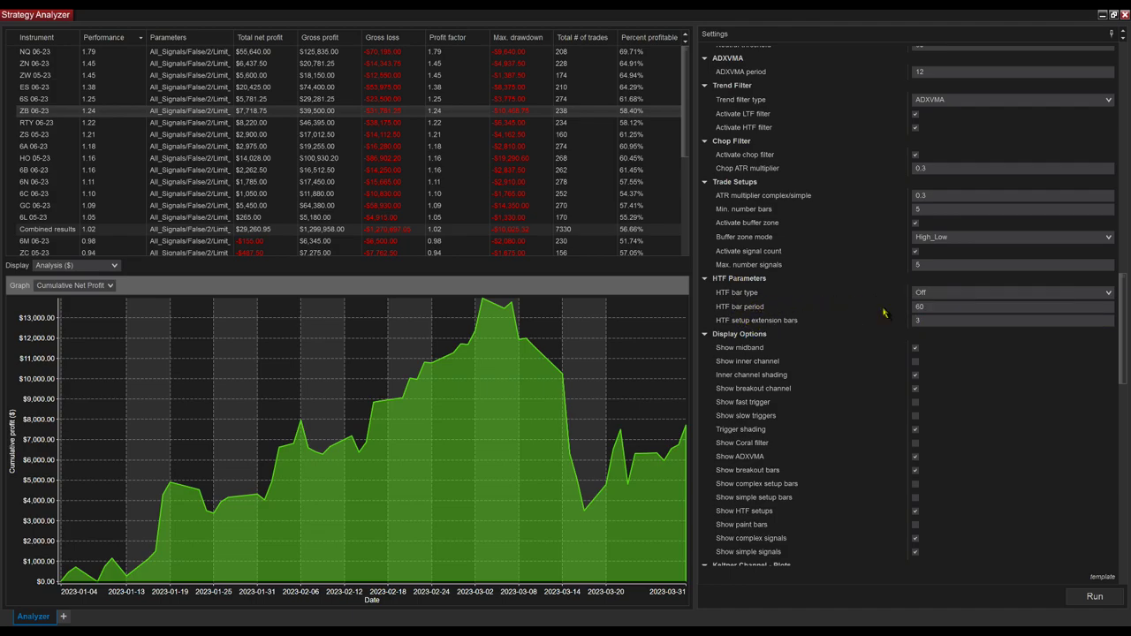
scroll(880, 315, down, 7)
scroll(880, 315, down, 20)
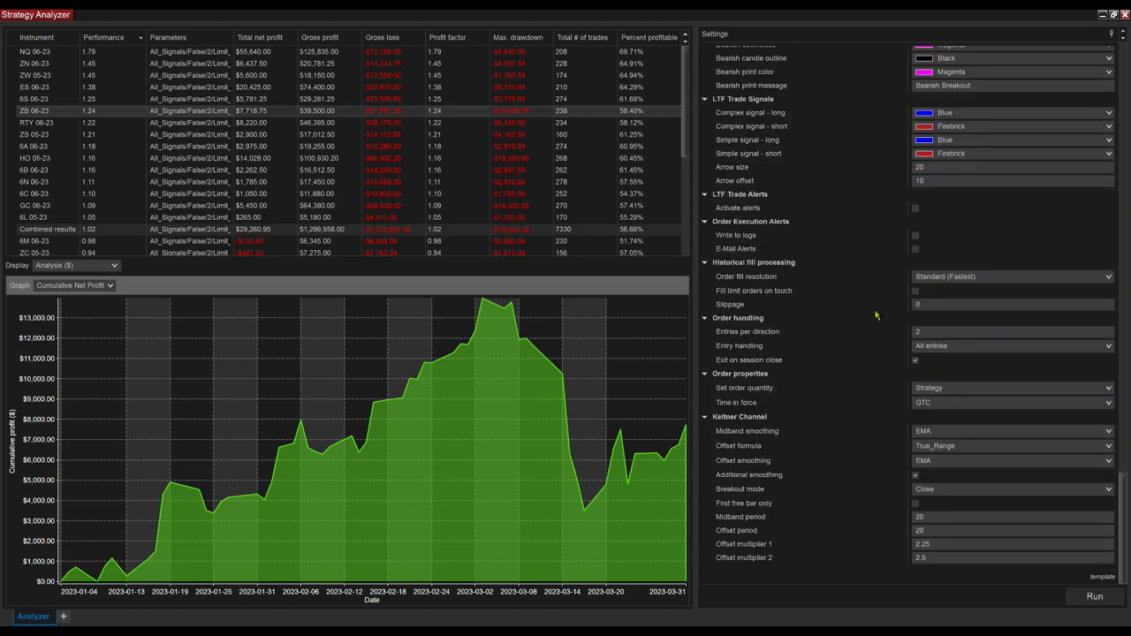
scroll(866, 309, up, 20)
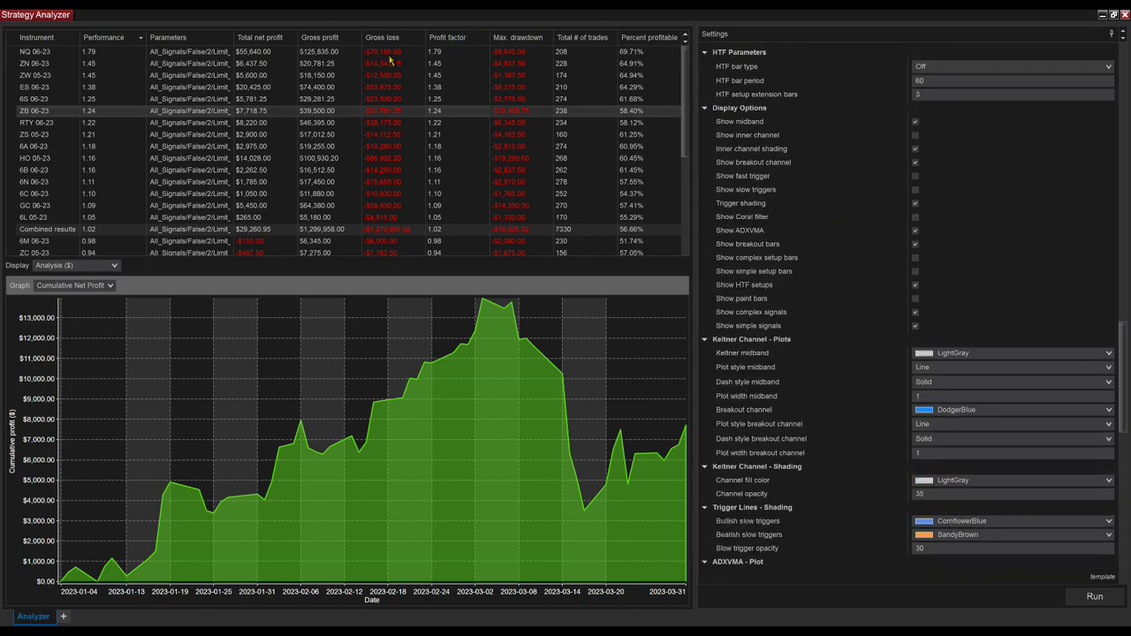
click(44, 52)
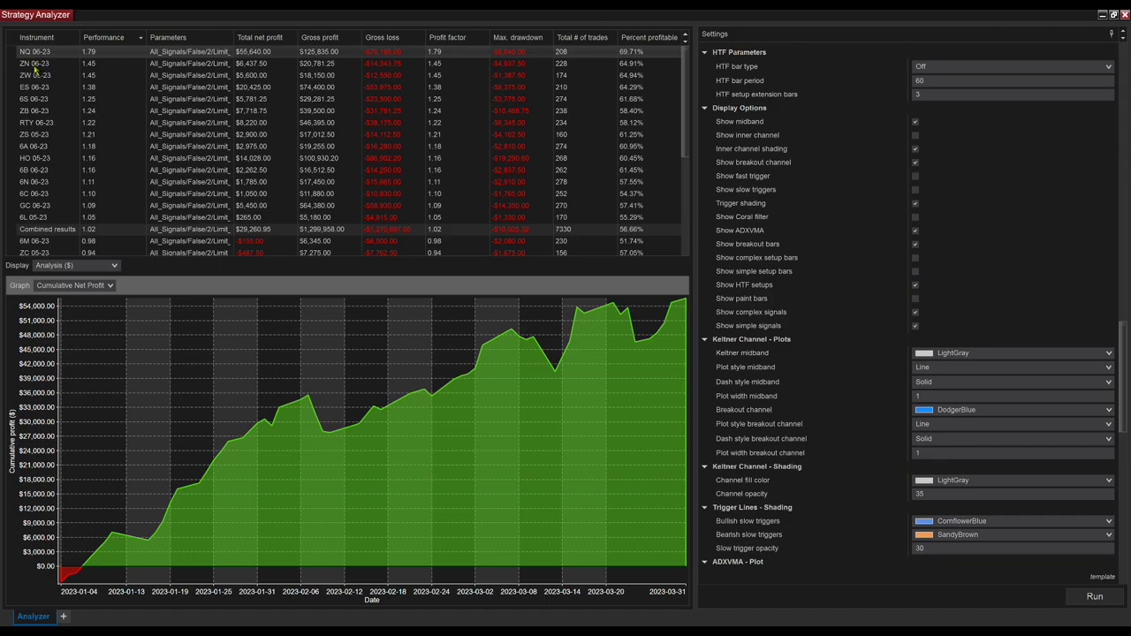
Step: Graph the ZN 06-23 cumulative net profit curve, peaking near $6,800
click(37, 65)
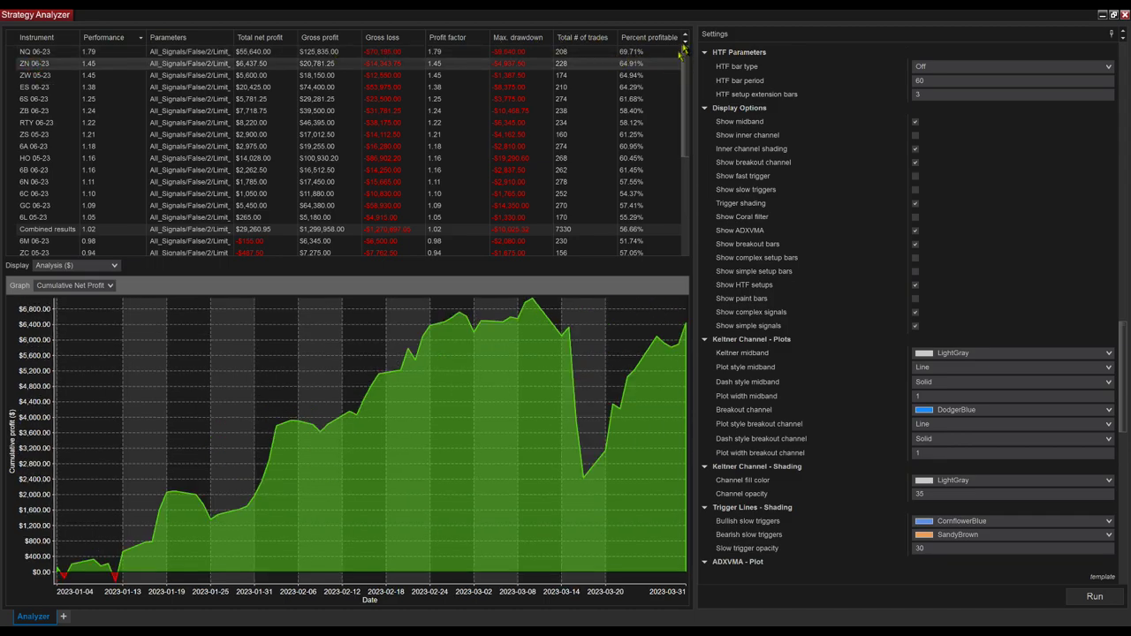